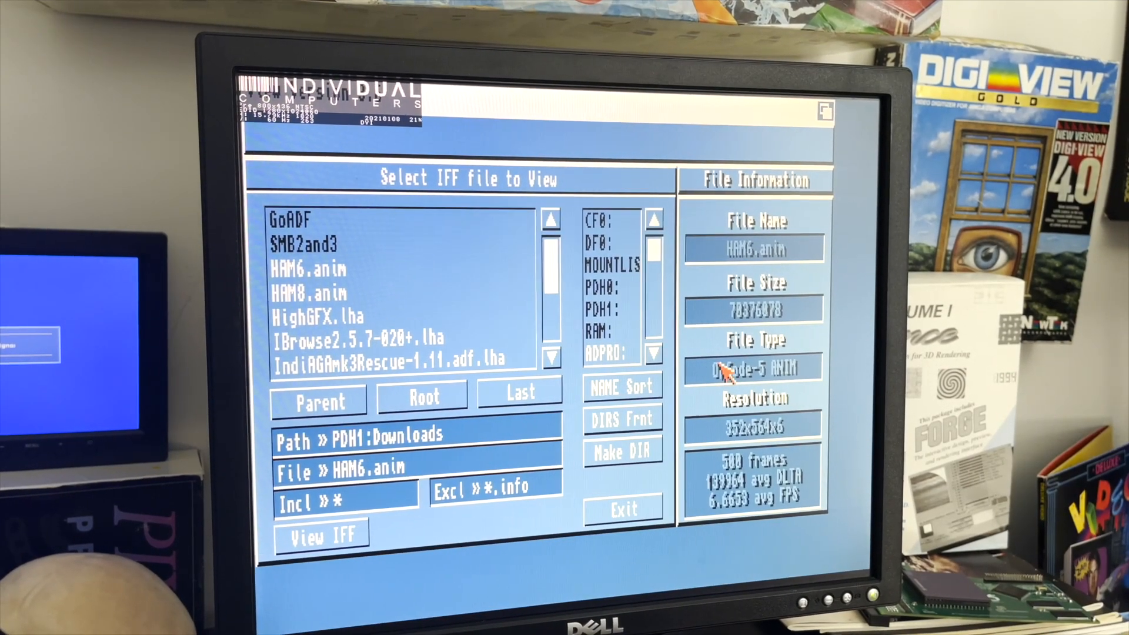
- Quit the IFF viewer with Esc, then briefly open and close the Viewtek drawer
key("Escape")
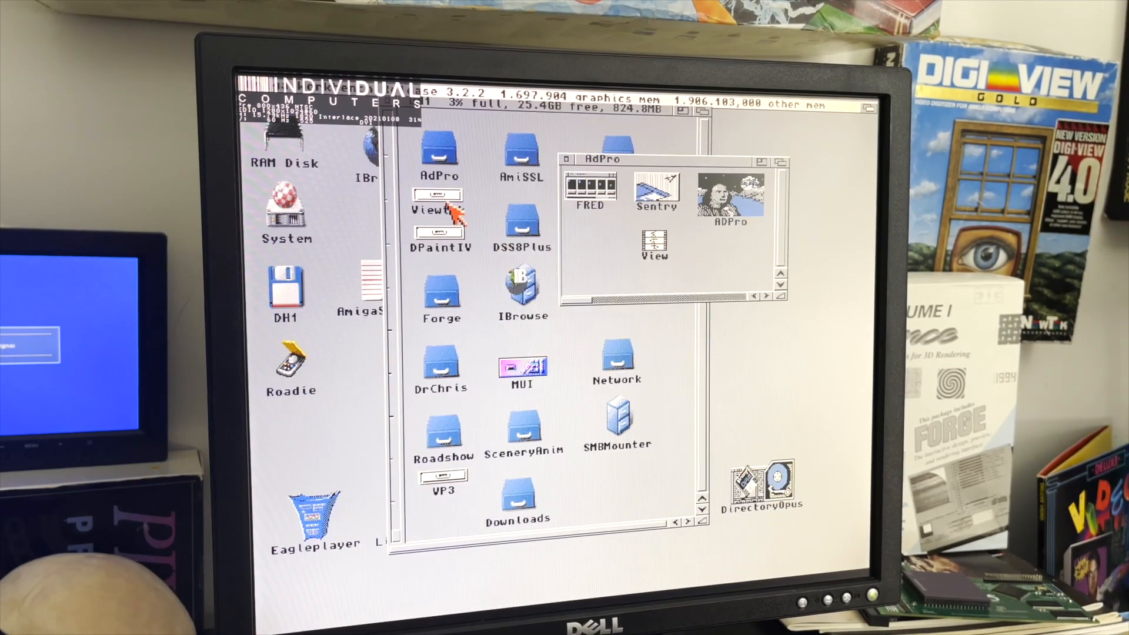
double_click(434, 200)
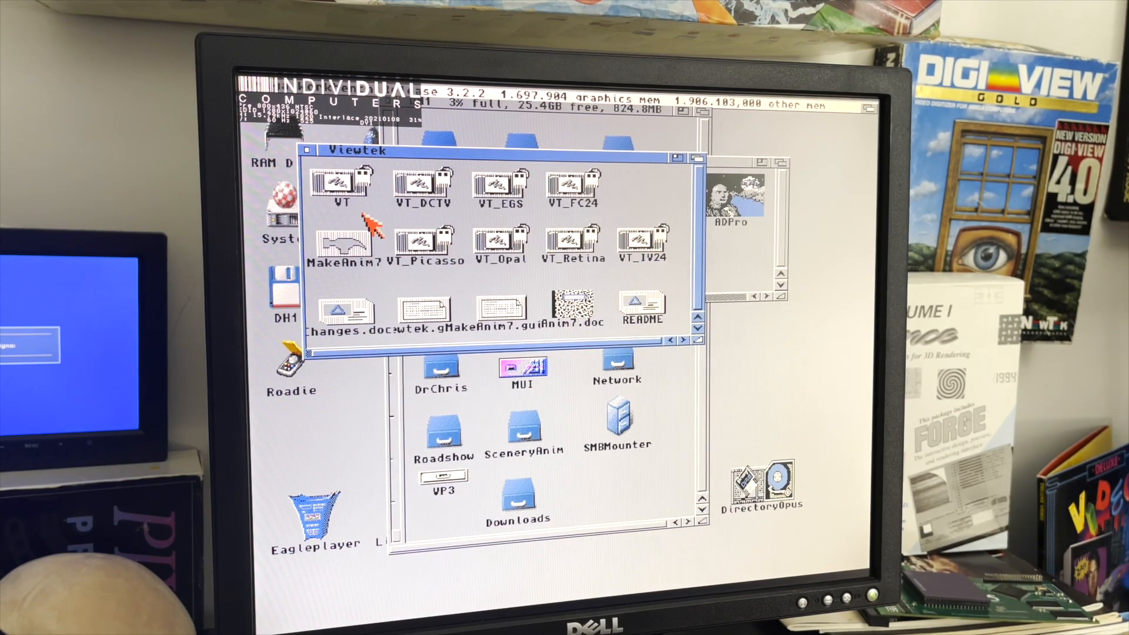
left_click(307, 150)
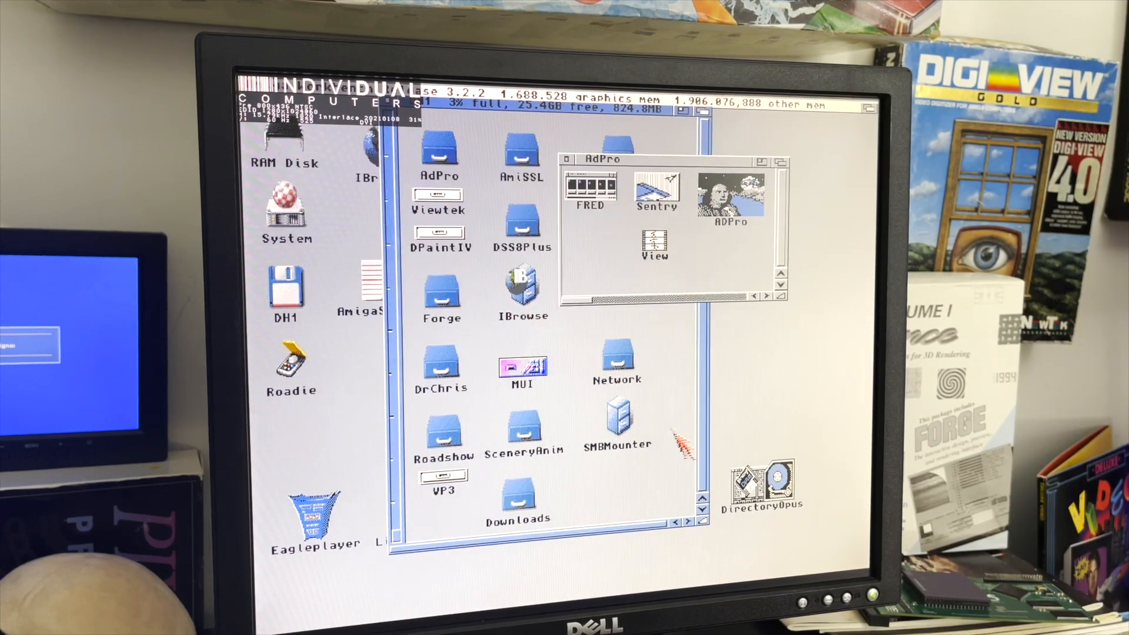
- Launch Directory Opus and show DH1:Downloads with HAM6.anim and HAM8.anim in the left lister
double_click(751, 489)
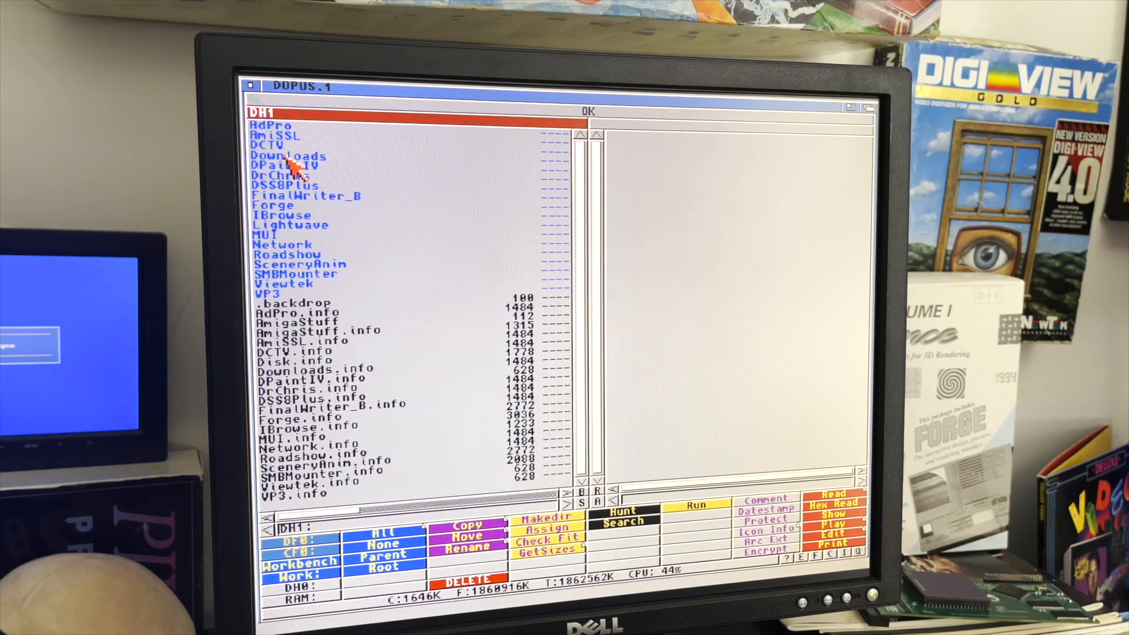
double_click(288, 157)
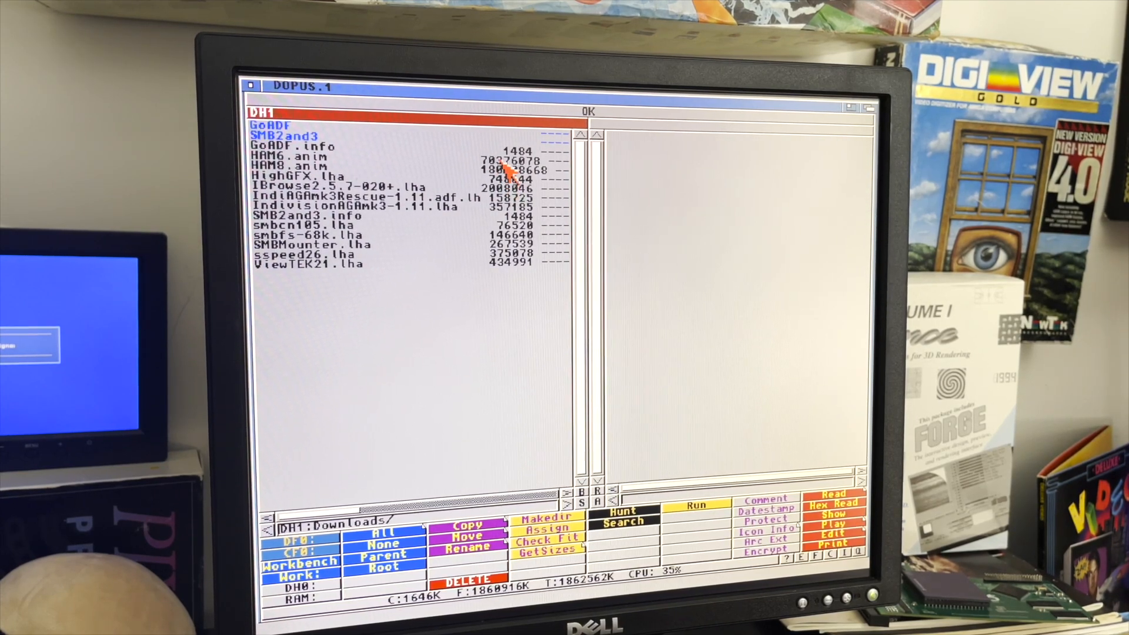
double_click(508, 164)
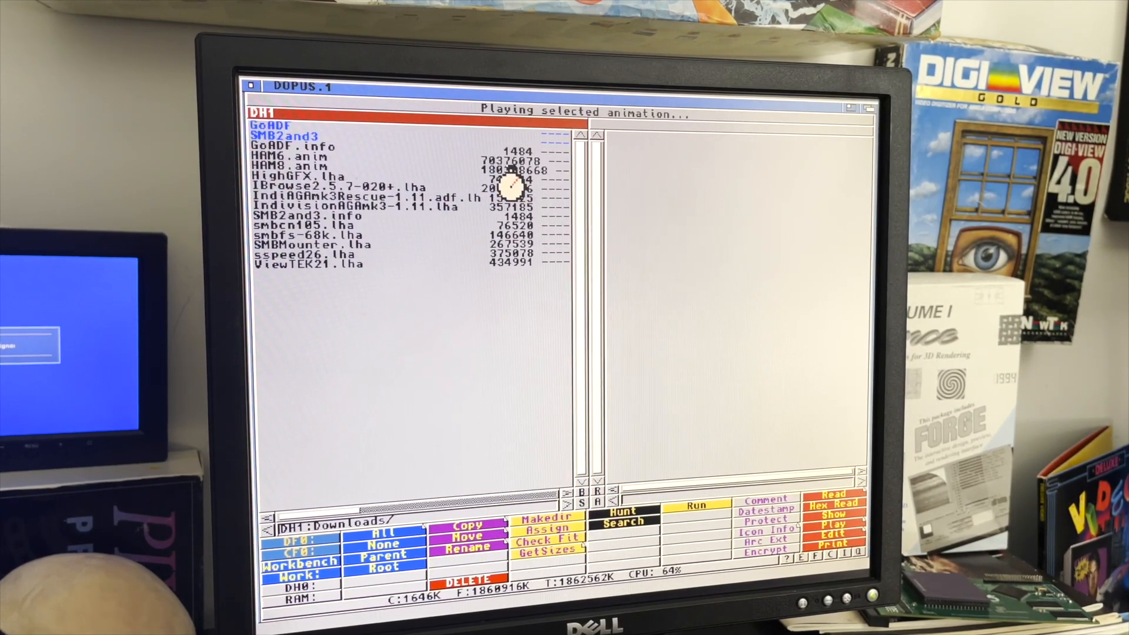